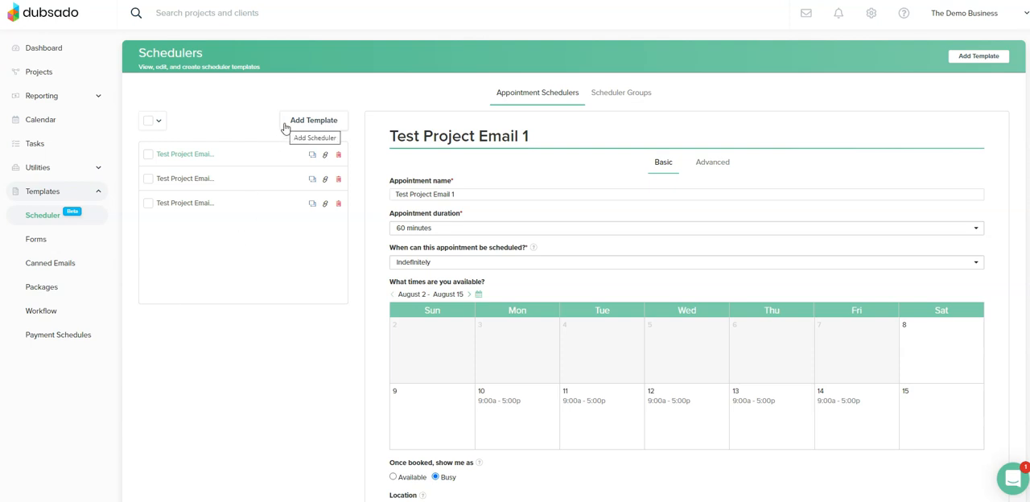
Step: Duplicate the Test Project Email 3 scheduler template, name the copy "Test Project Email 4" and save it
click(311, 203)
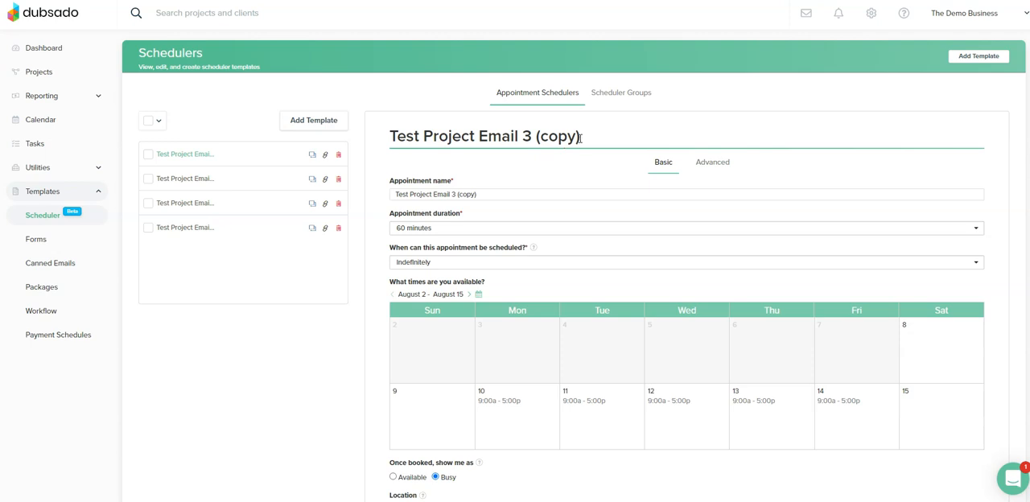
key(BackSpace)
key(BackSpace)
key(BackSpace)
key(BackSpace)
key(BackSpace)
key(BackSpace)
text(4)
scroll(684, 193, down, 4)
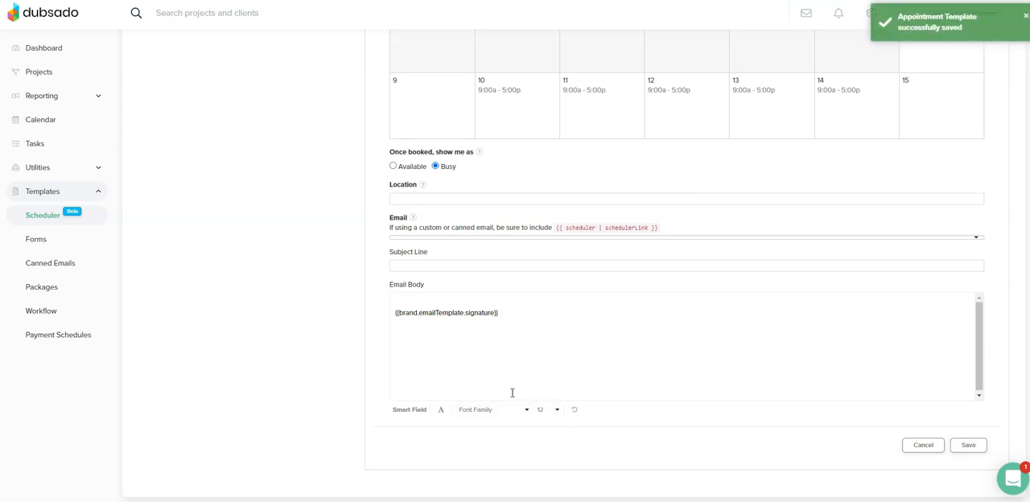
scroll(512, 391, up, 5)
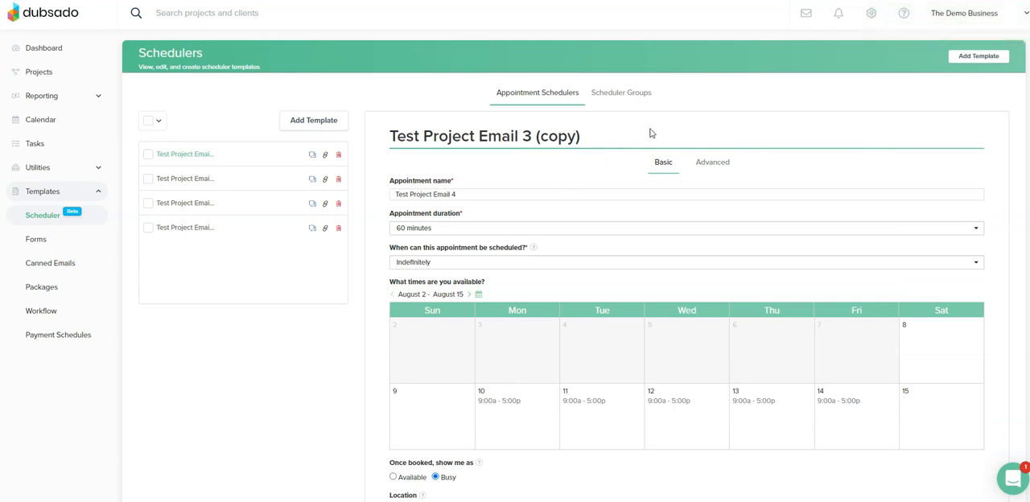
Step: Start a new scheduler group named "Name of Project" and include all the appointment schedulers
click(626, 101)
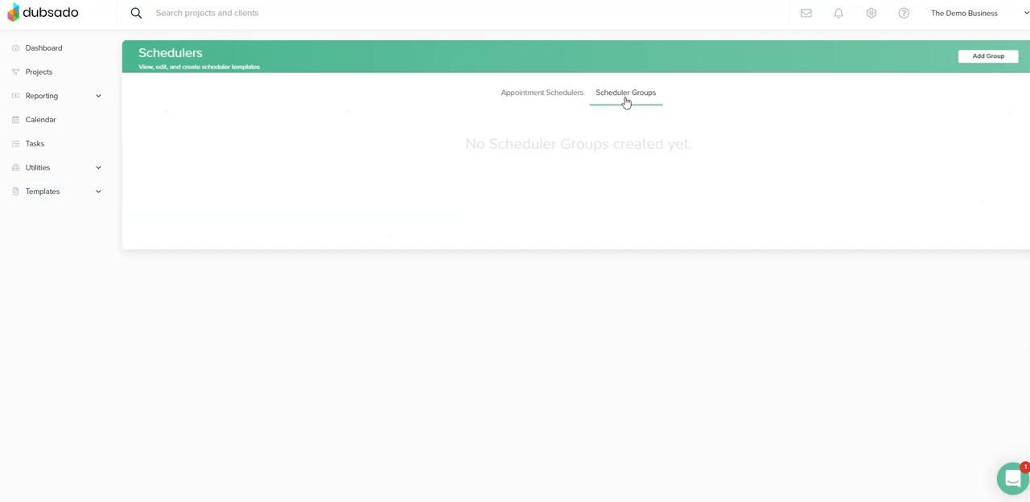
click(980, 61)
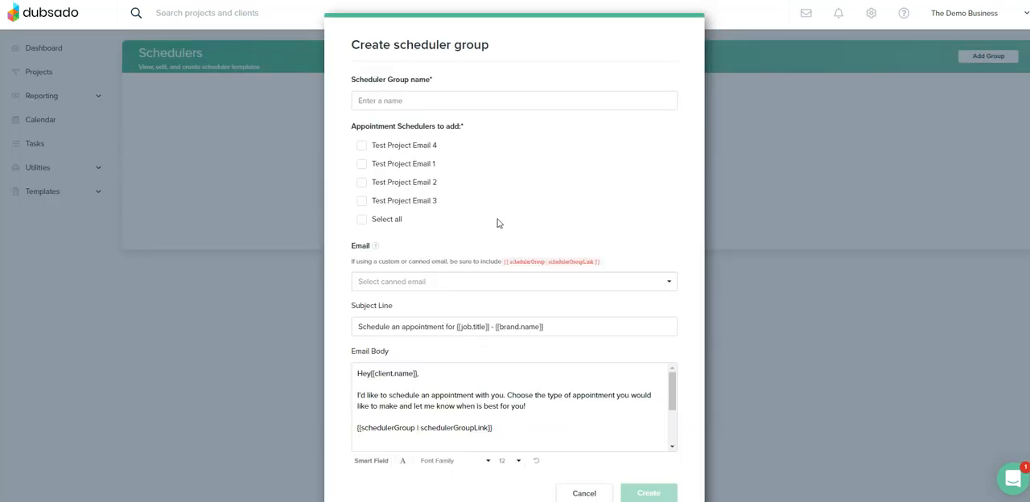
click(362, 147)
click(362, 166)
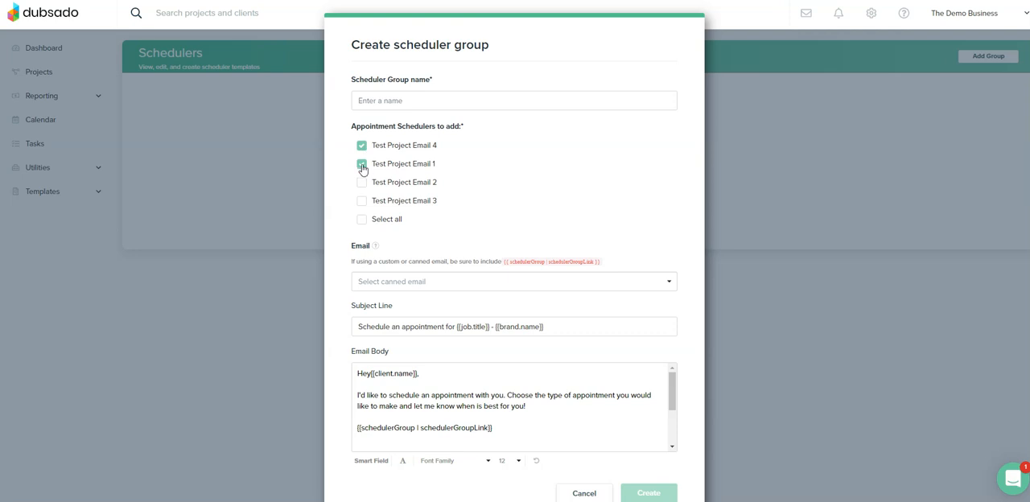
click(362, 222)
click(362, 222)
click(424, 99)
text(N)
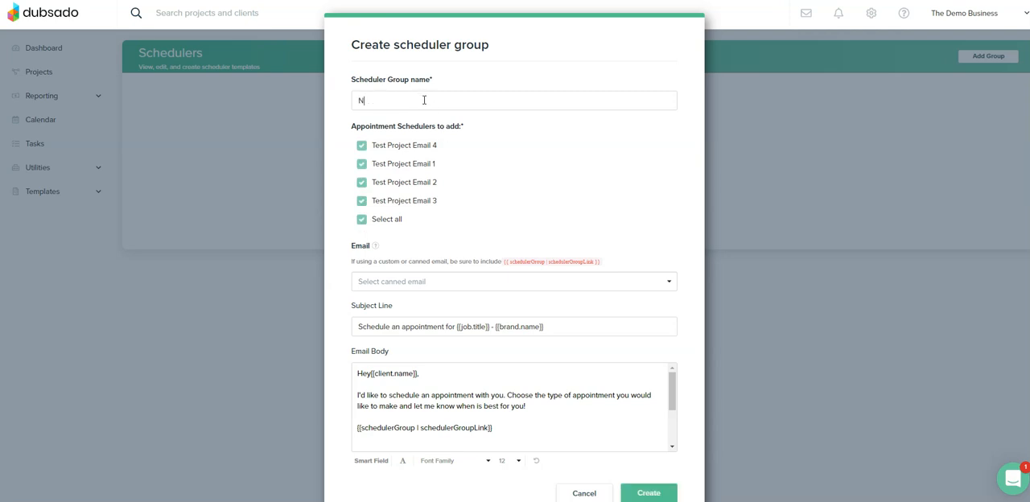
text(ame of Project)
Step: Look through the canned email options, keep the default email, and create the scheduler group
click(374, 281)
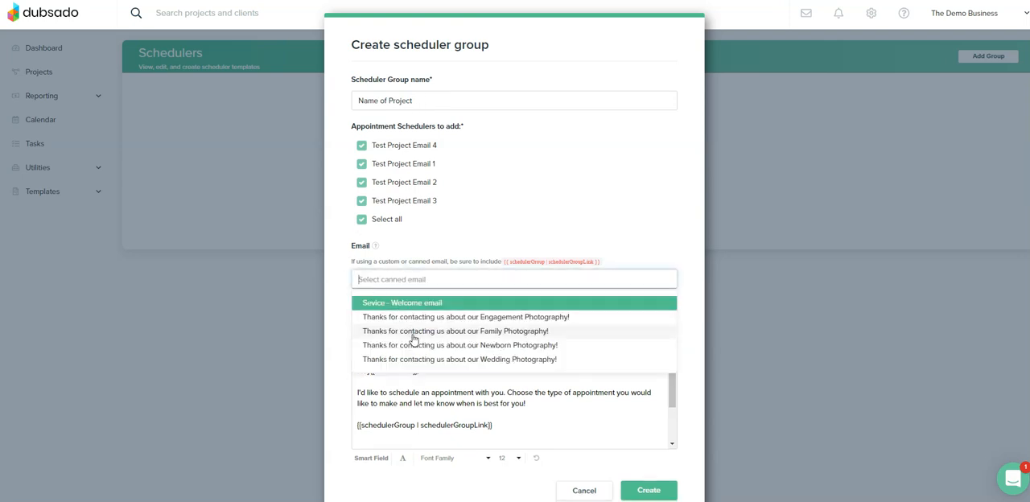
click(342, 321)
scroll(341, 322, down, 1)
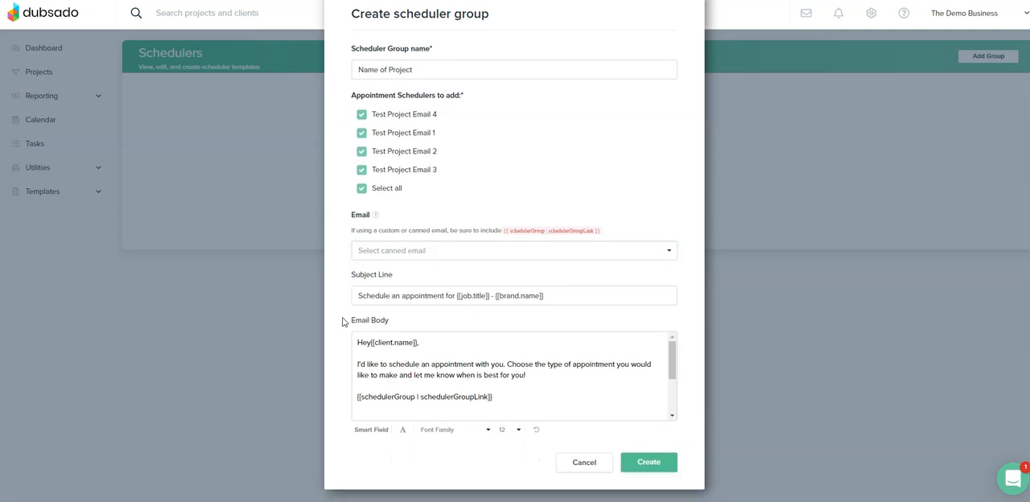
click(645, 469)
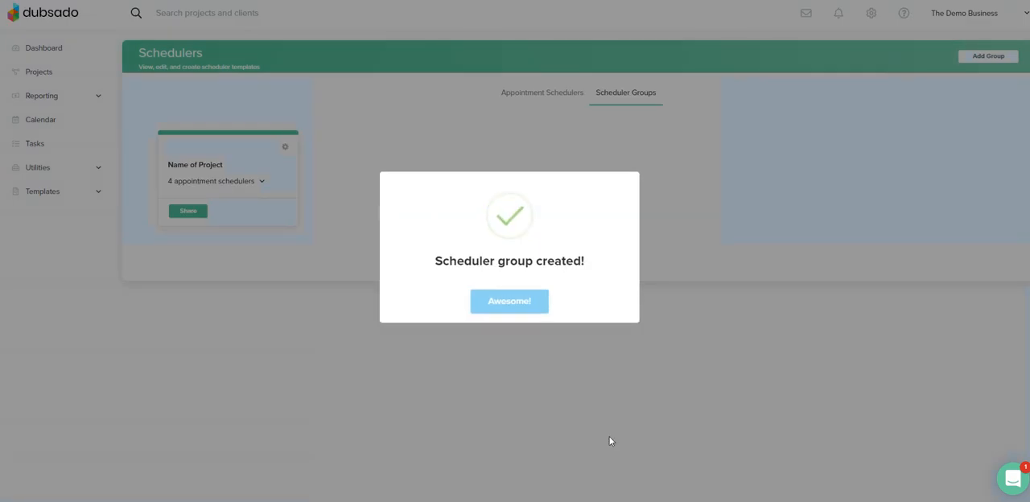
click(514, 302)
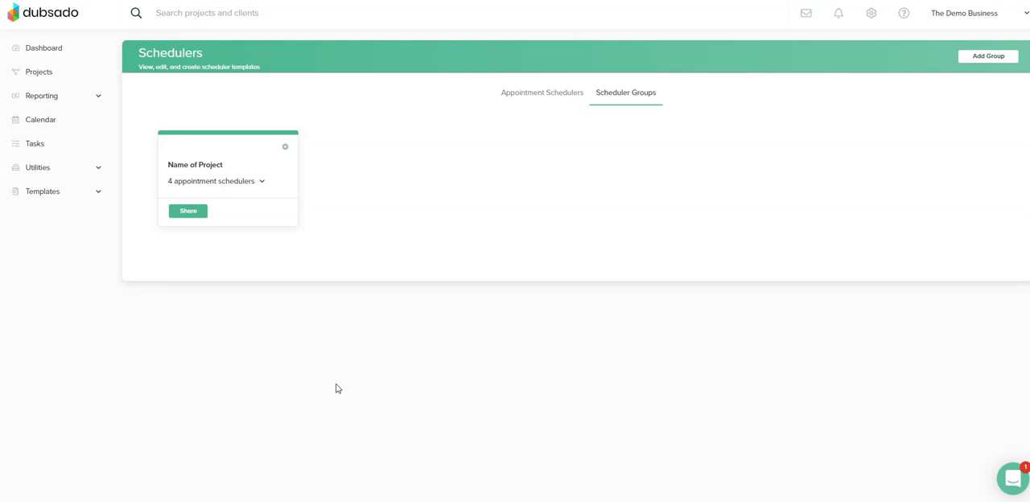
Step: Open the Clients workflow template for editing
click(45, 198)
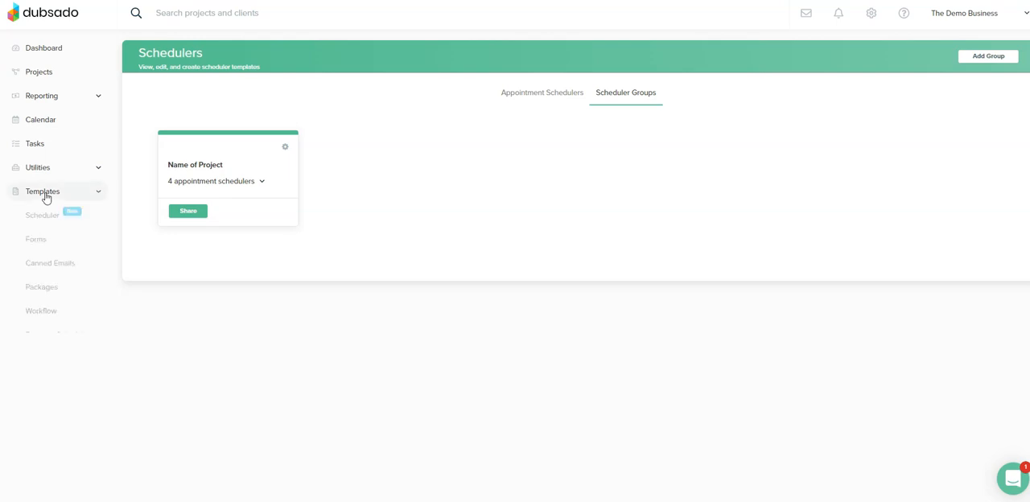
click(46, 314)
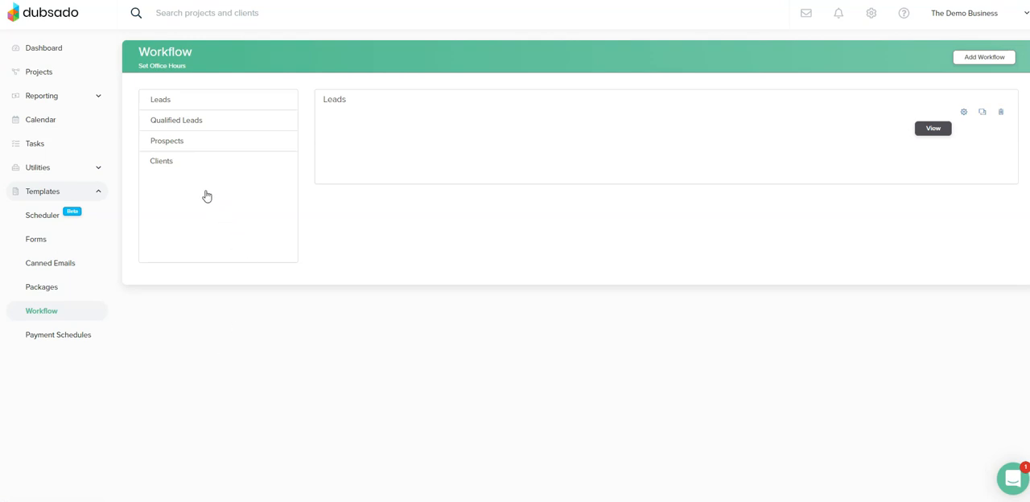
click(190, 168)
click(963, 115)
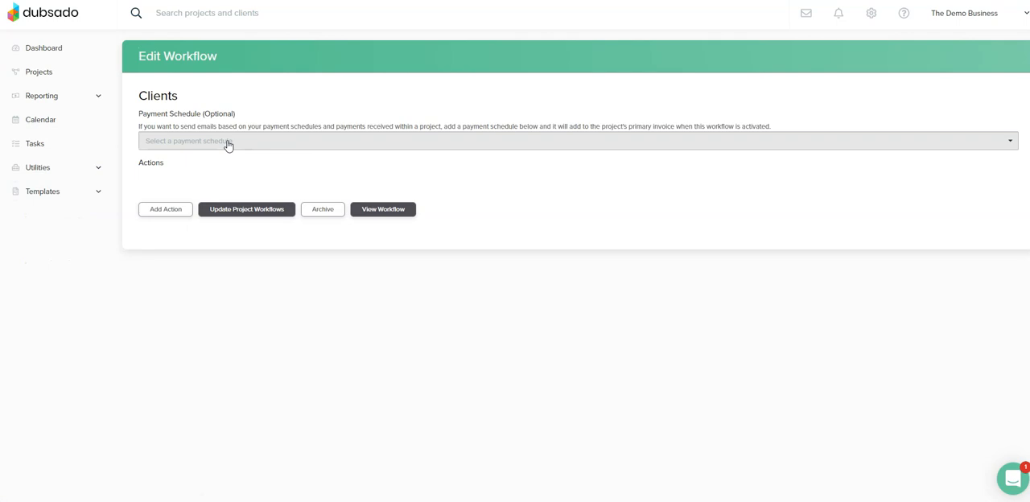
Step: Add a Send Appointment Scheduler action to the Clients workflow, applied to project only, using the "Name of Project" scheduler group
click(165, 210)
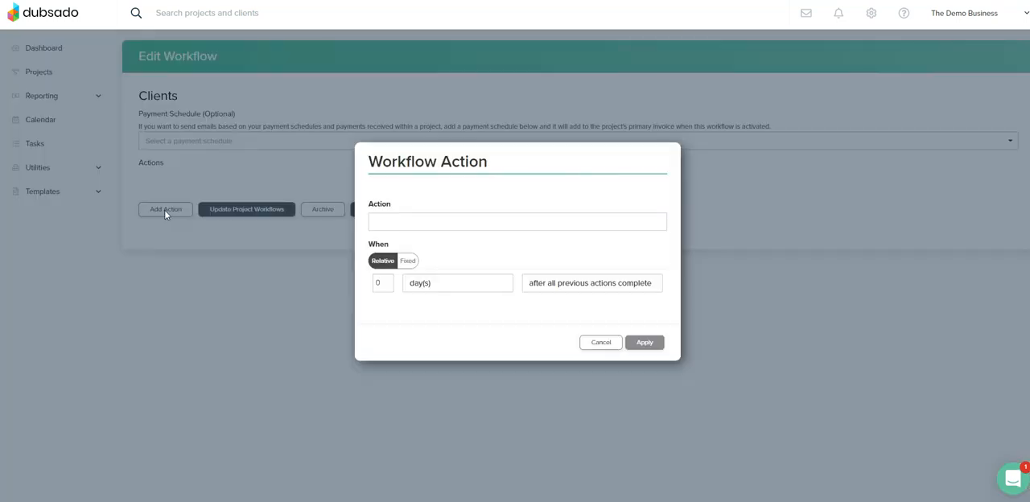
click(421, 227)
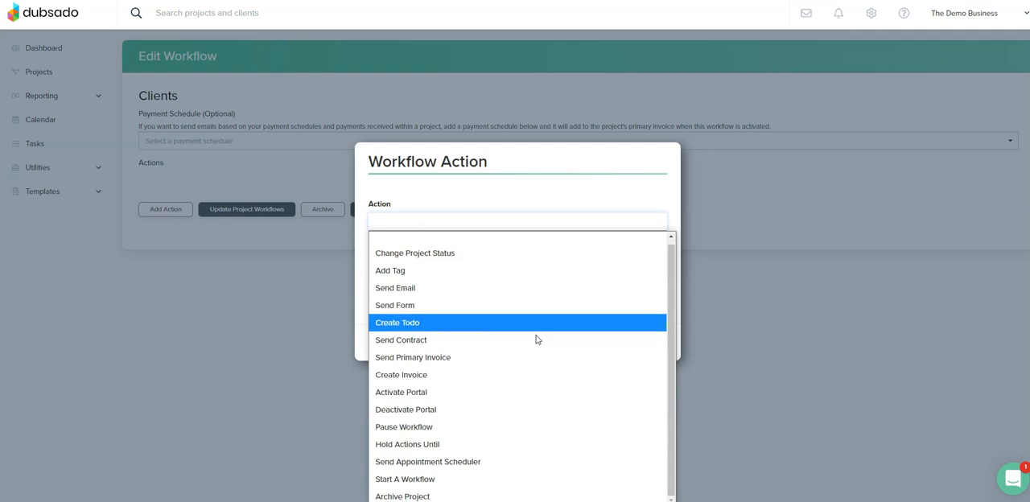
click(462, 465)
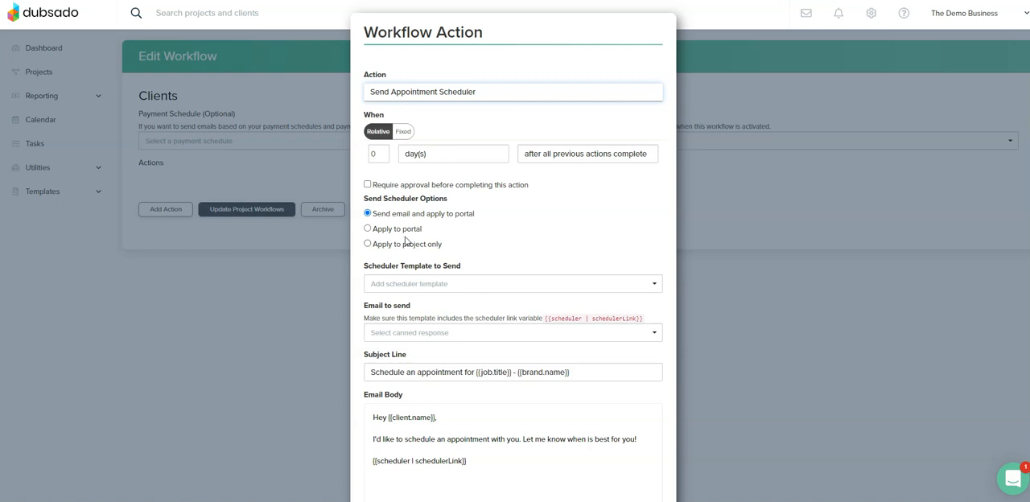
click(368, 244)
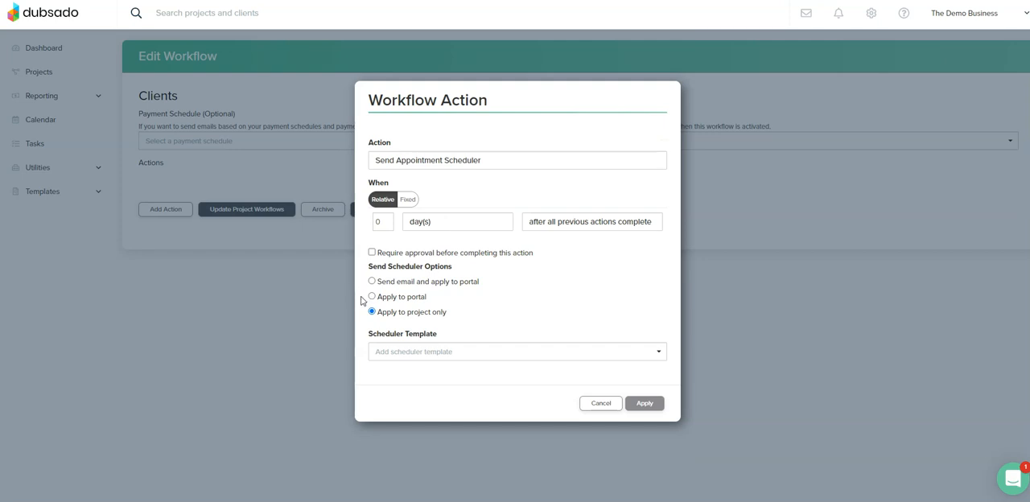
click(433, 352)
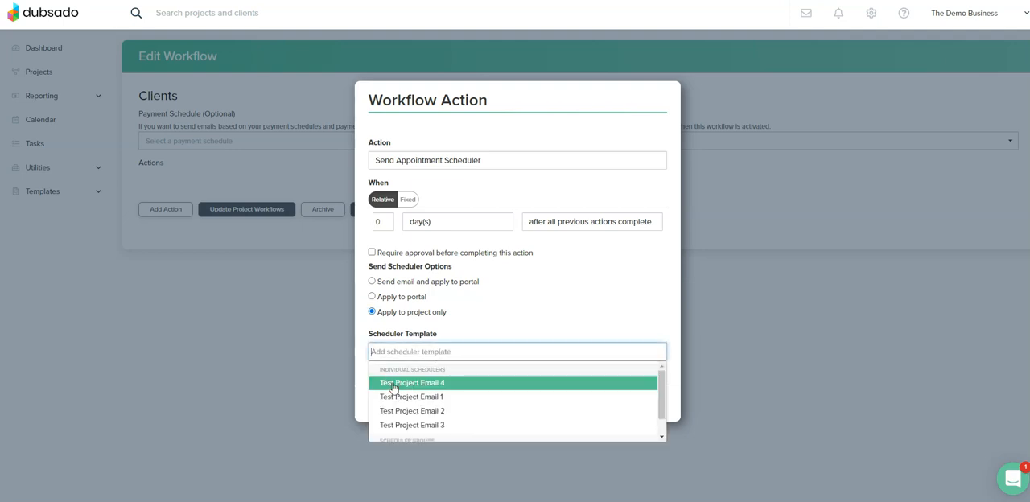
scroll(489, 400, down, 1)
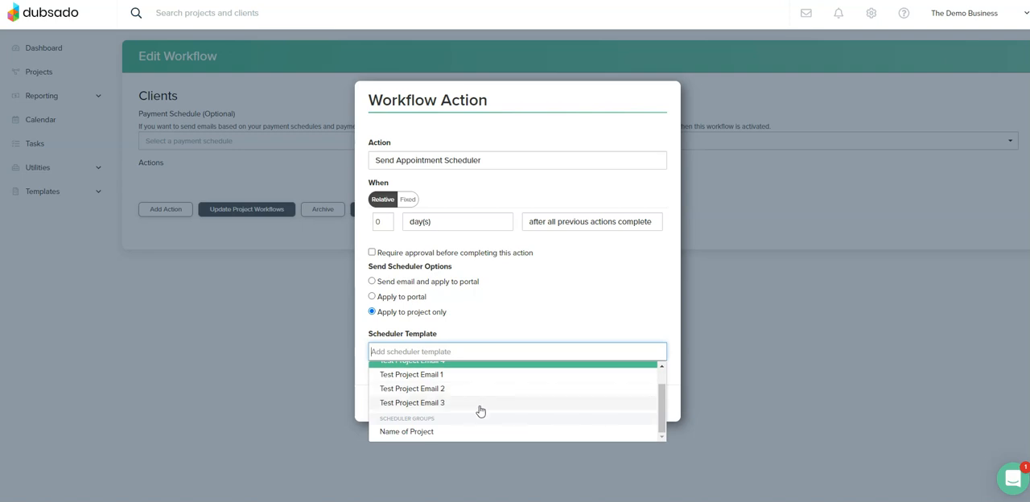
click(417, 432)
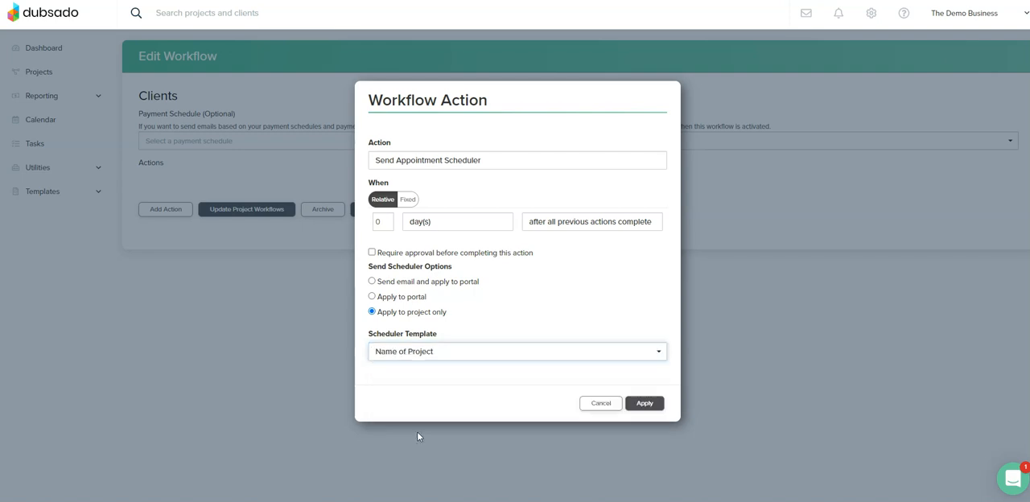
click(640, 411)
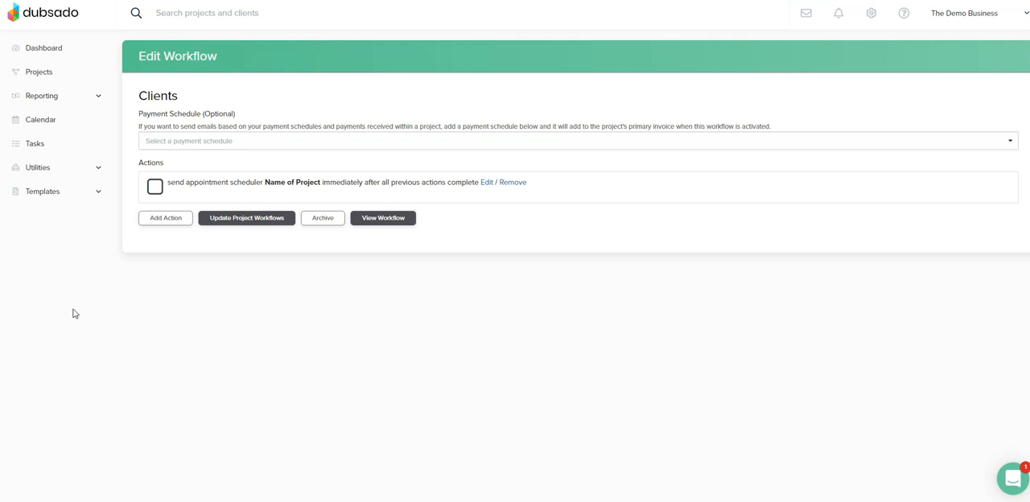
Step: Open the Test Project from the client's record in the address book
click(45, 173)
click(52, 219)
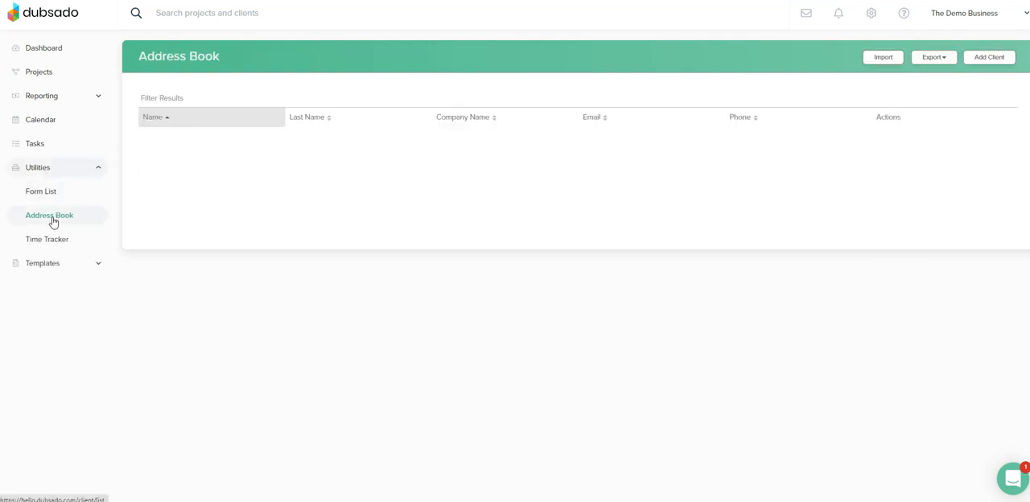
click(314, 142)
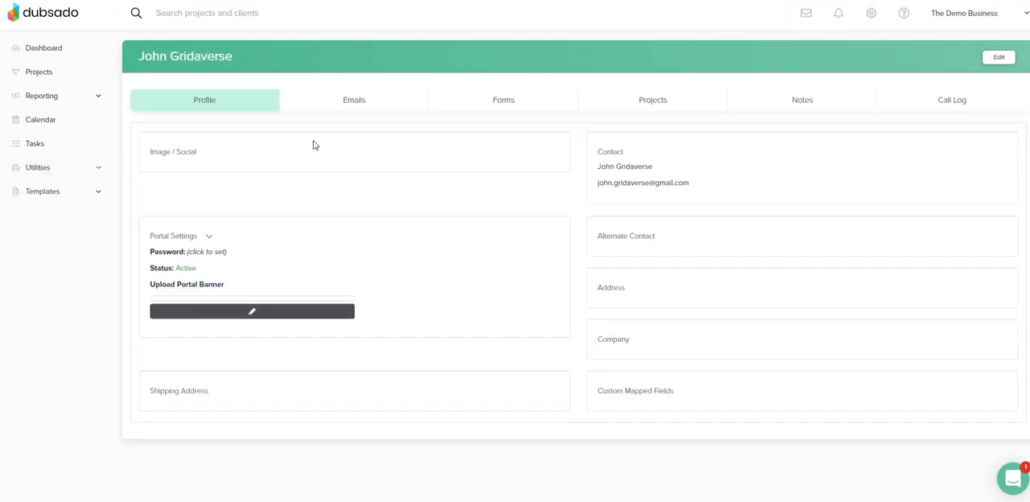
click(649, 106)
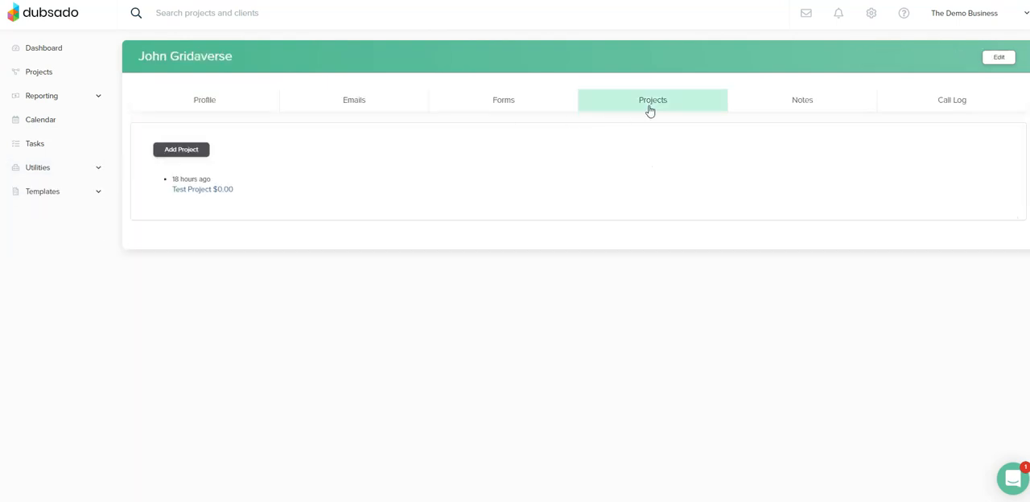
click(191, 190)
Step: Check the project's pending and confirmed appointments
click(576, 53)
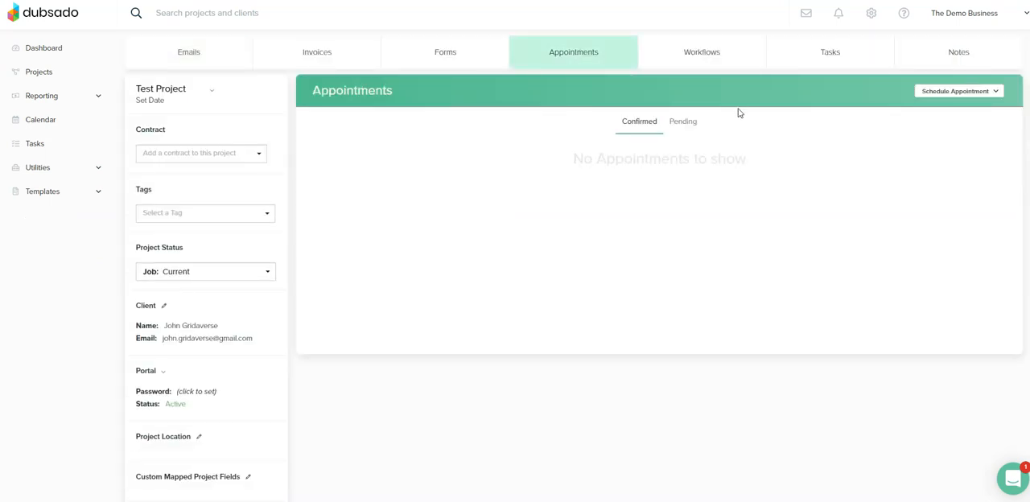
click(689, 125)
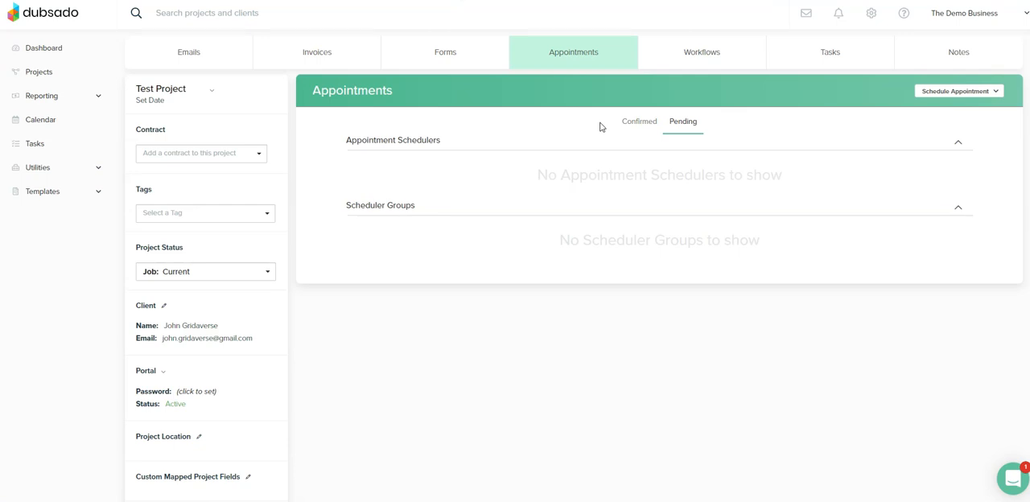
click(640, 127)
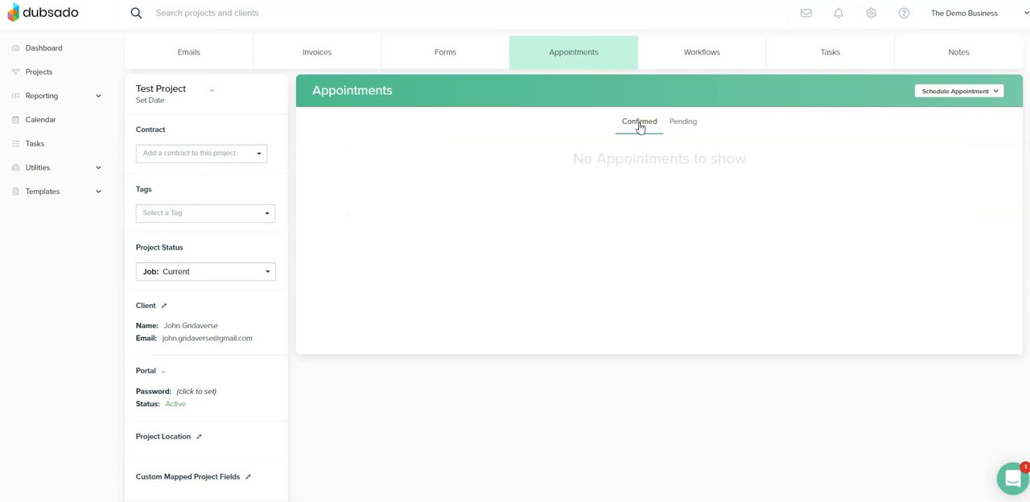
Step: Apply the Clients workflow to the project and force its send appointment scheduler action to run immediately
click(688, 58)
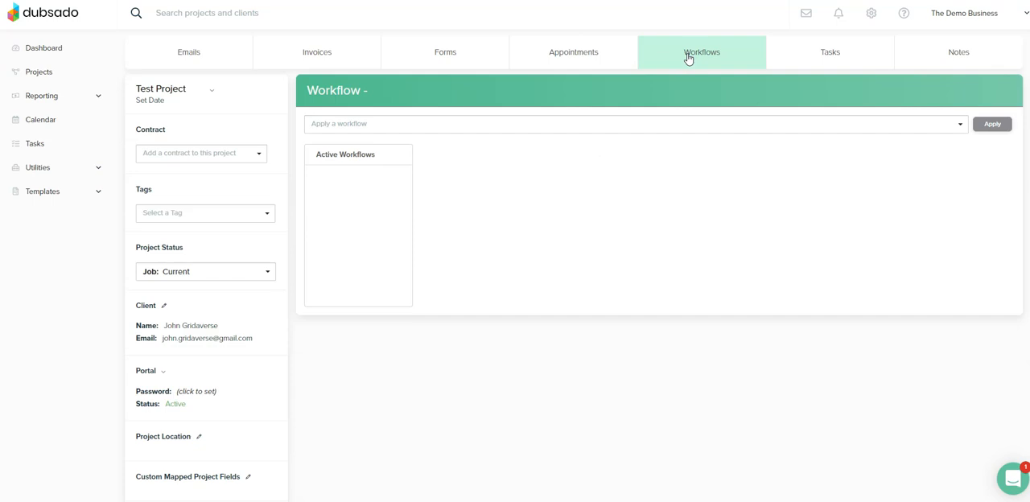
click(765, 123)
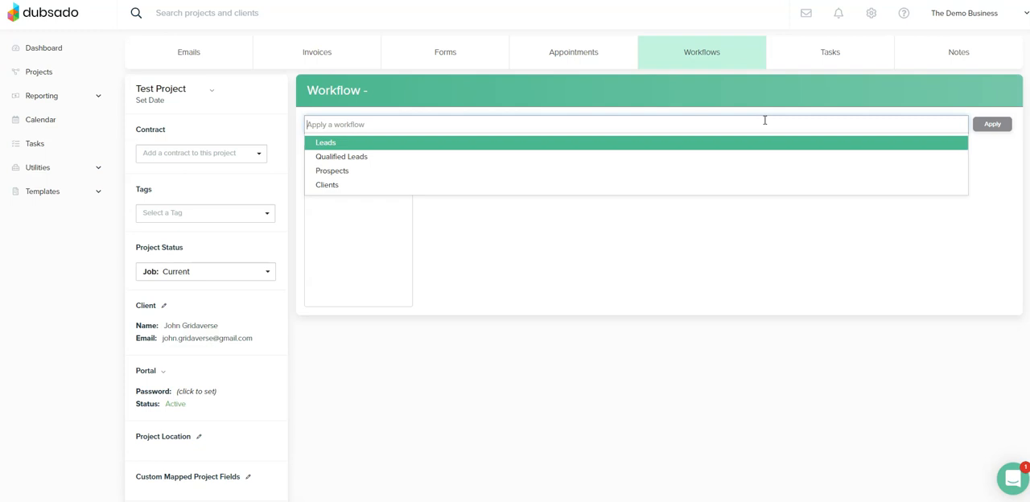
click(401, 190)
click(994, 127)
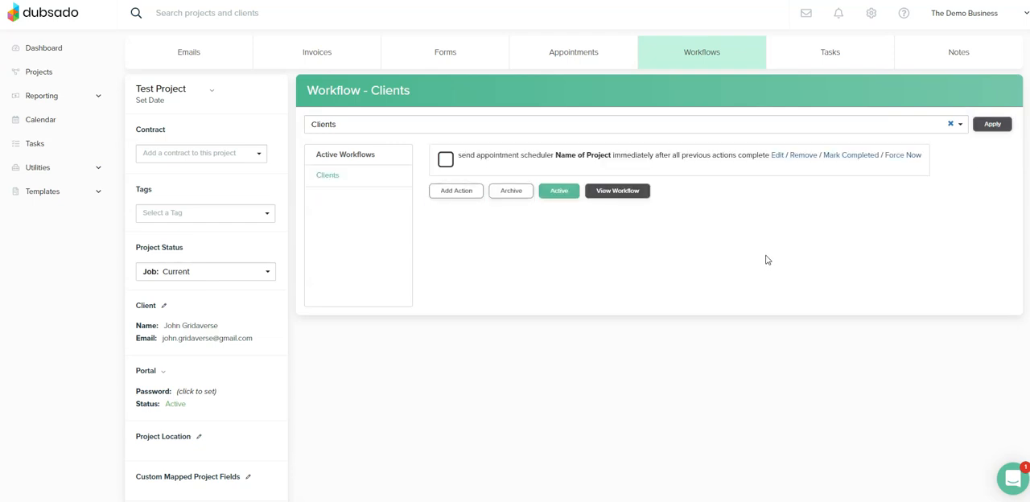
click(903, 156)
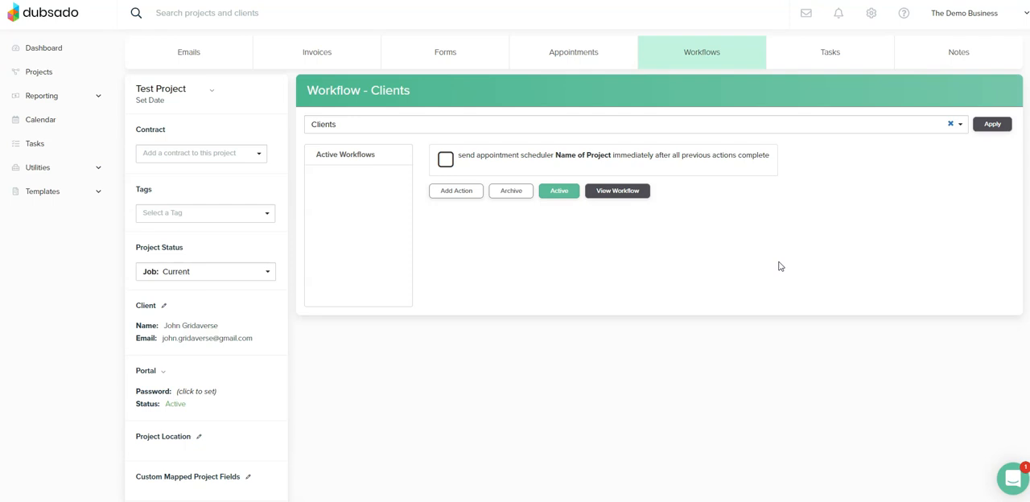
Step: Expand the "Name of Project" scheduler group under the project's pending appointments and open its client booking page
click(589, 53)
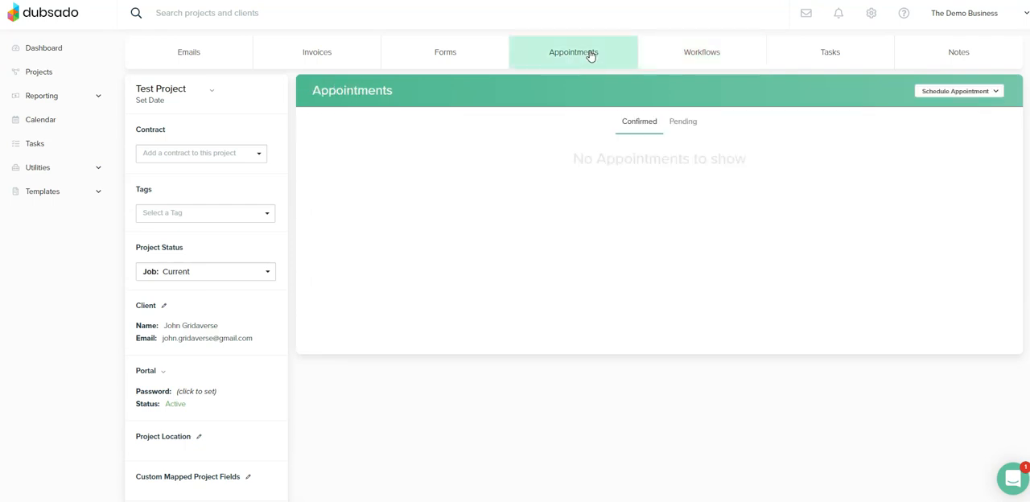
click(684, 122)
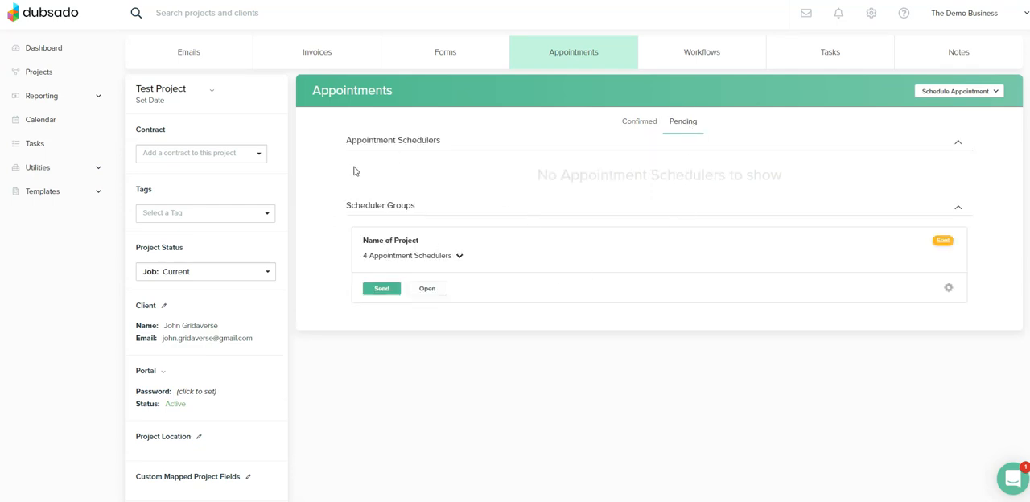
click(459, 258)
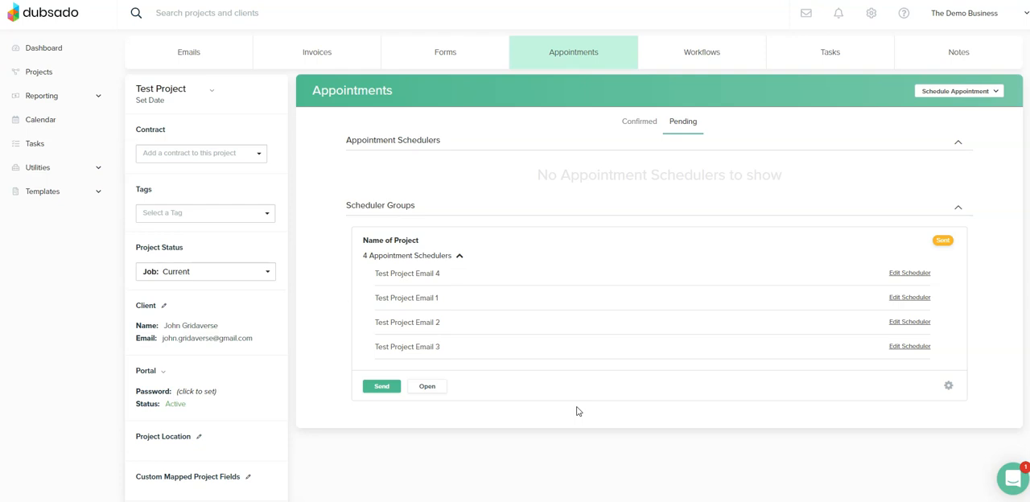
click(433, 386)
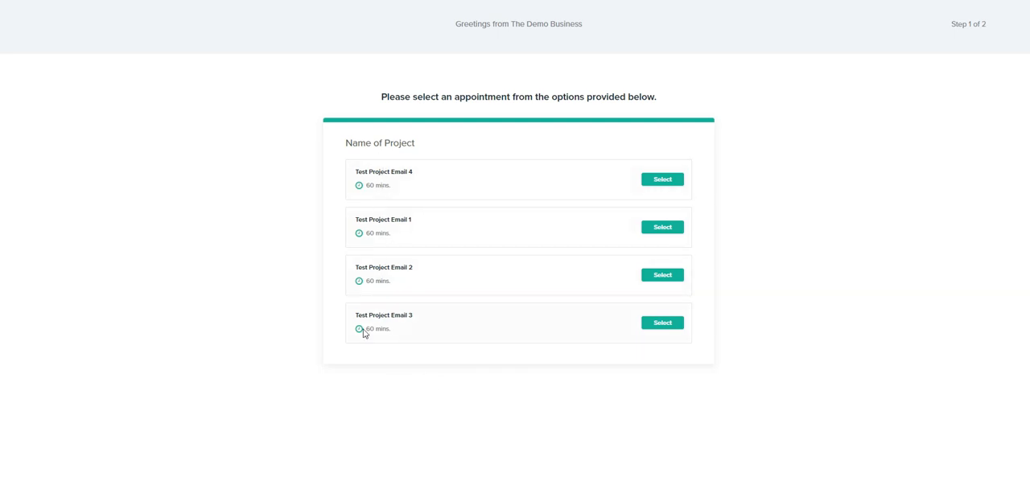
Step: Try booking Test Project Email 3 for August 10, 2020 at 9:00 AM up to its form, leave it unsubmitted and return to the Dashboard
click(661, 323)
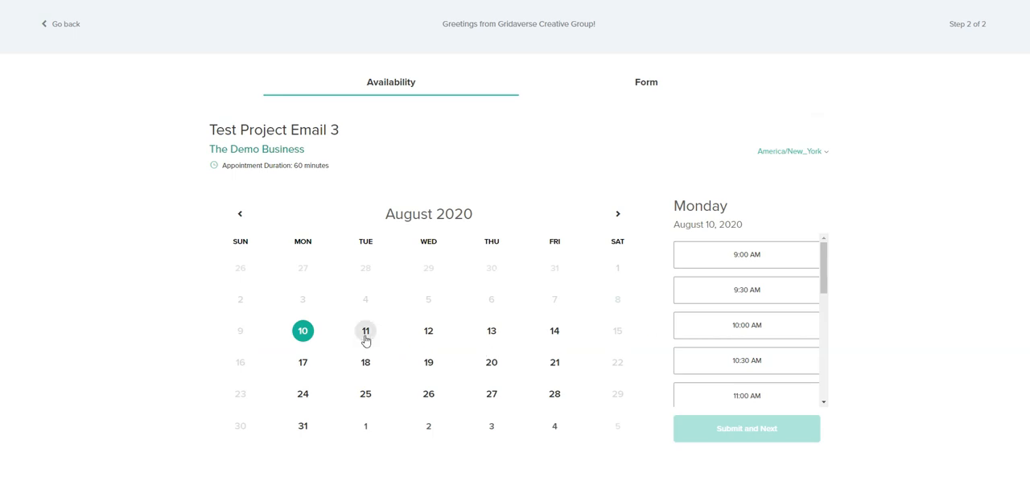
click(750, 262)
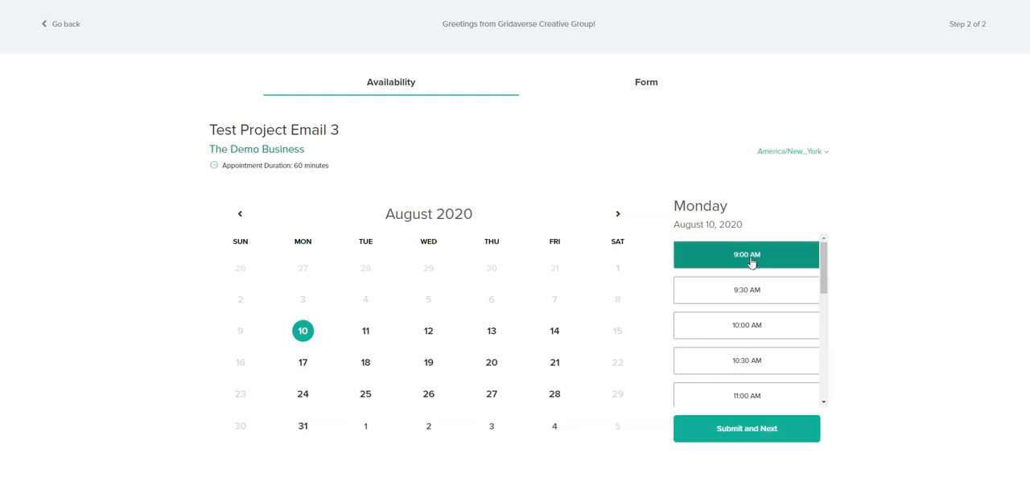
click(773, 428)
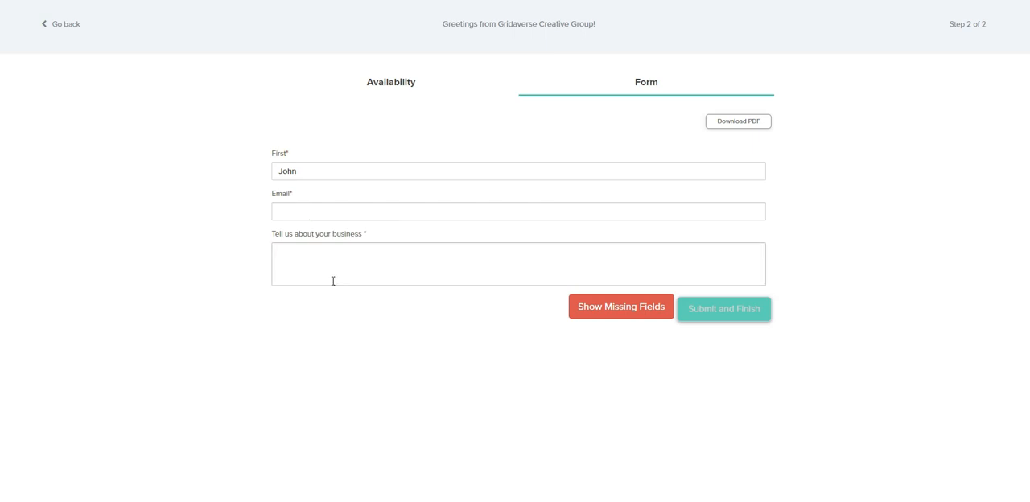
click(398, 82)
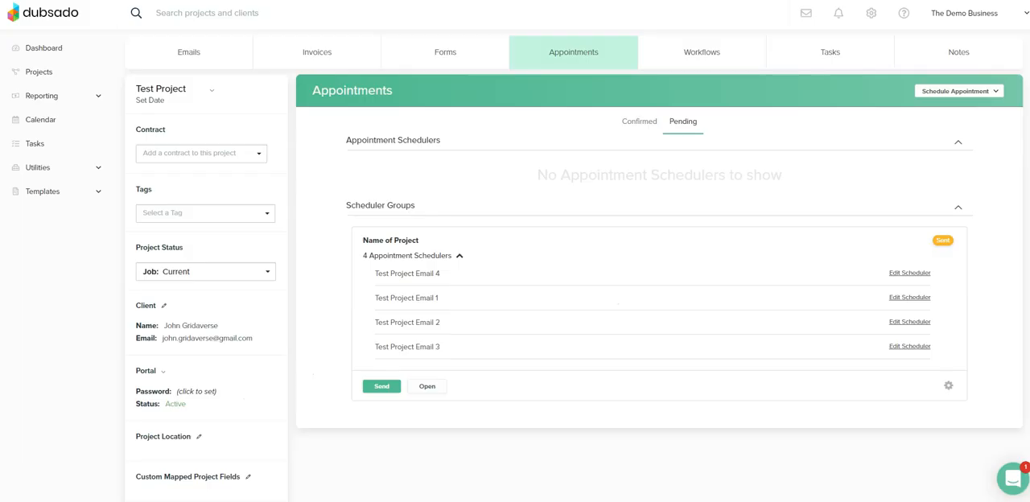
click(71, 55)
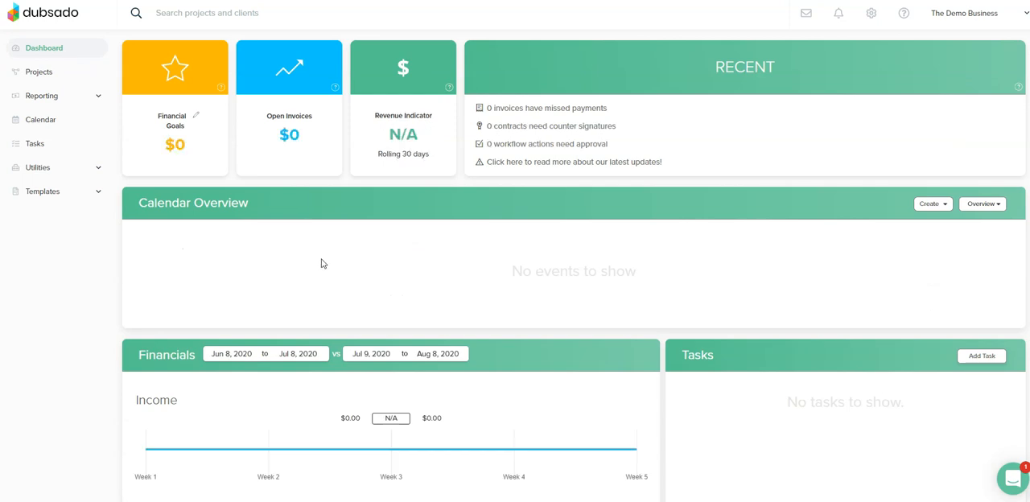